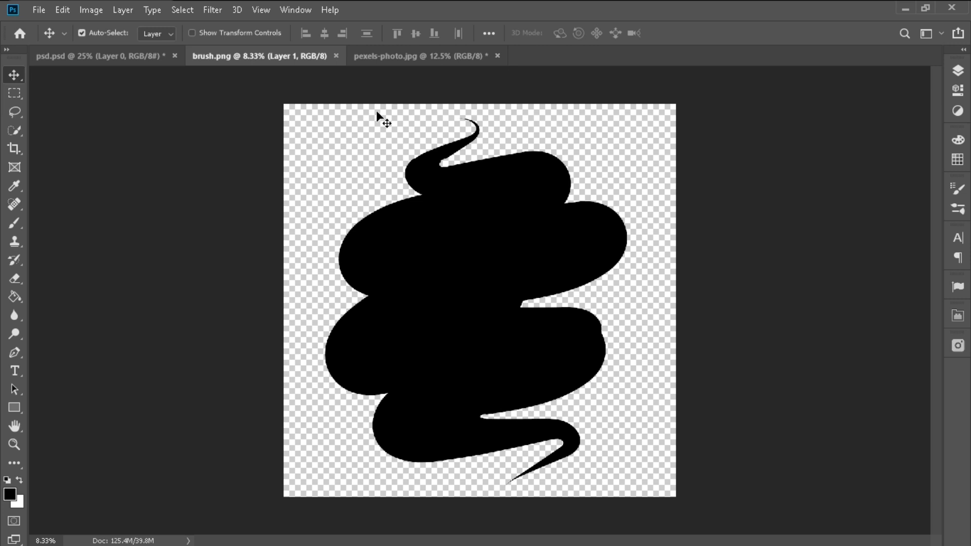
Cut out the man in pexels-photo.jpg using Select and Mask with Select Subject, keeping the result as a masked layer copy
{"action": "left_click", "coordinate": [390, 57]}
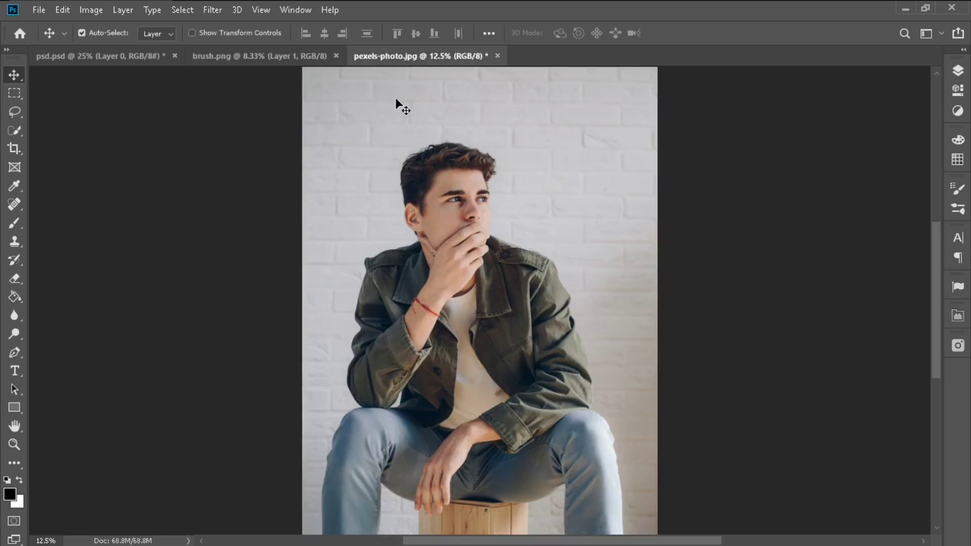
{"action": "left_click", "coordinate": [17, 90]}
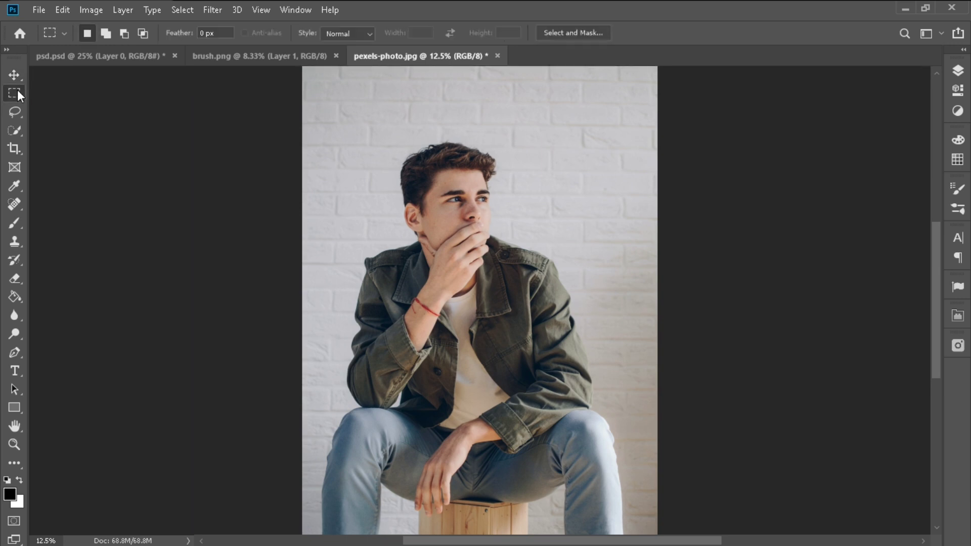
{"action": "left_click", "coordinate": [565, 32]}
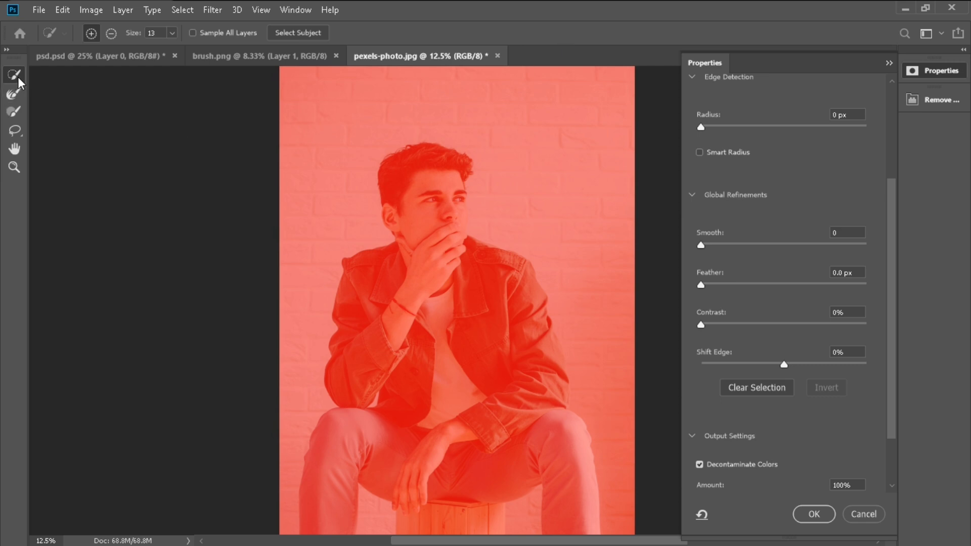
{"action": "left_click", "coordinate": [293, 33]}
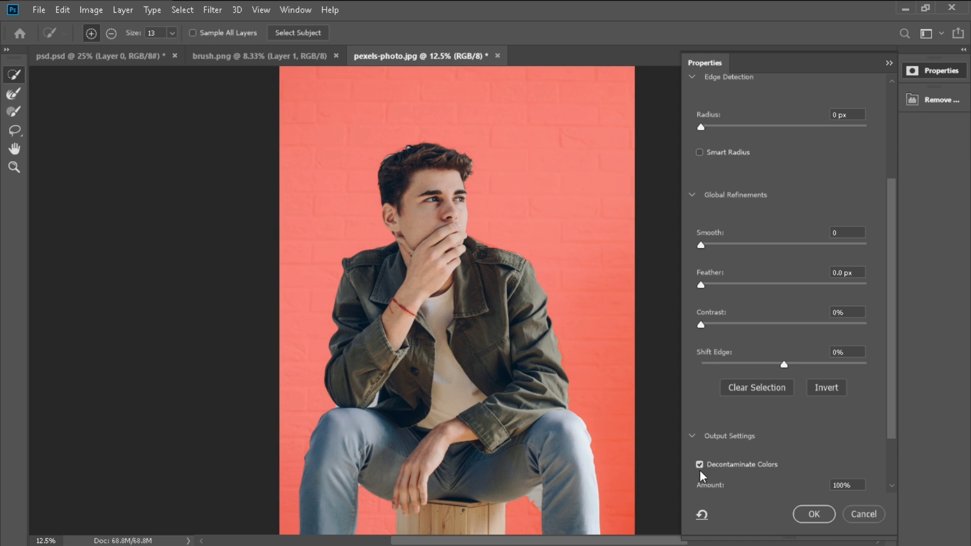
{"action": "left_click", "coordinate": [821, 512]}
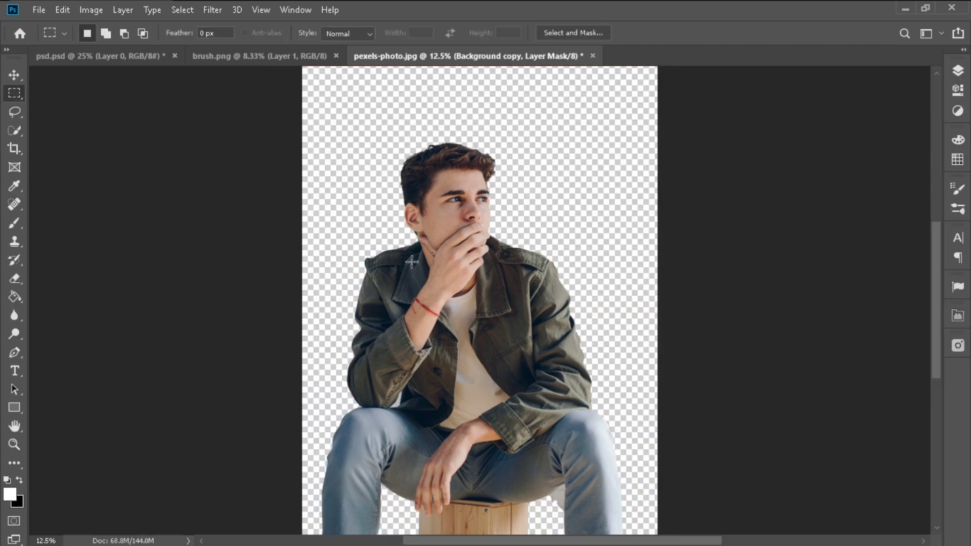
Convert the masked Background copy layer to a smart object
{"action": "left_click", "coordinate": [958, 71]}
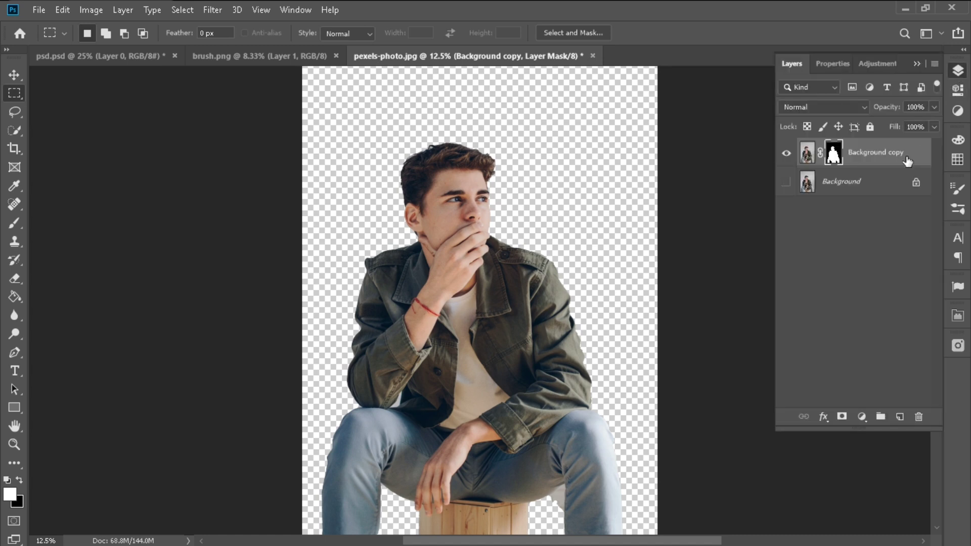
{"action": "right_click", "coordinate": [868, 160]}
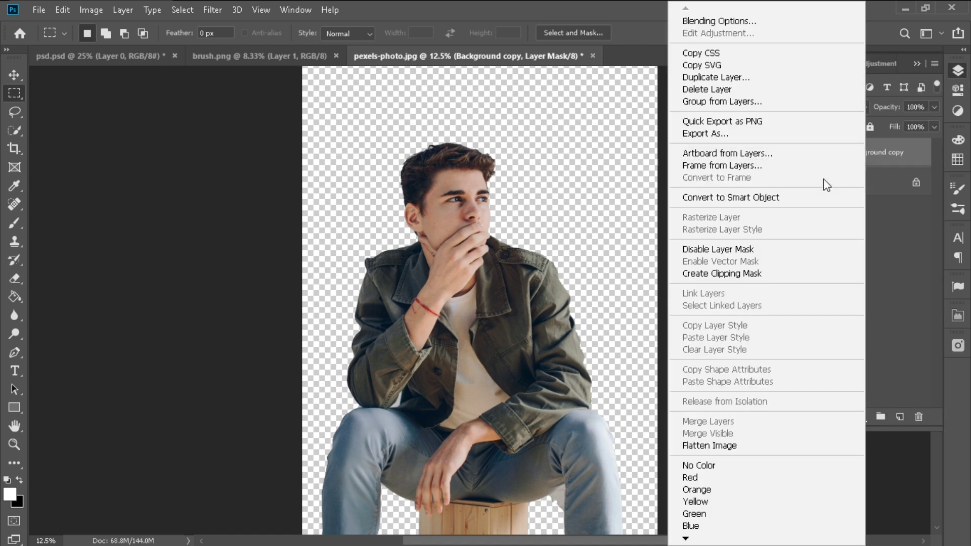
{"action": "left_click", "coordinate": [804, 202]}
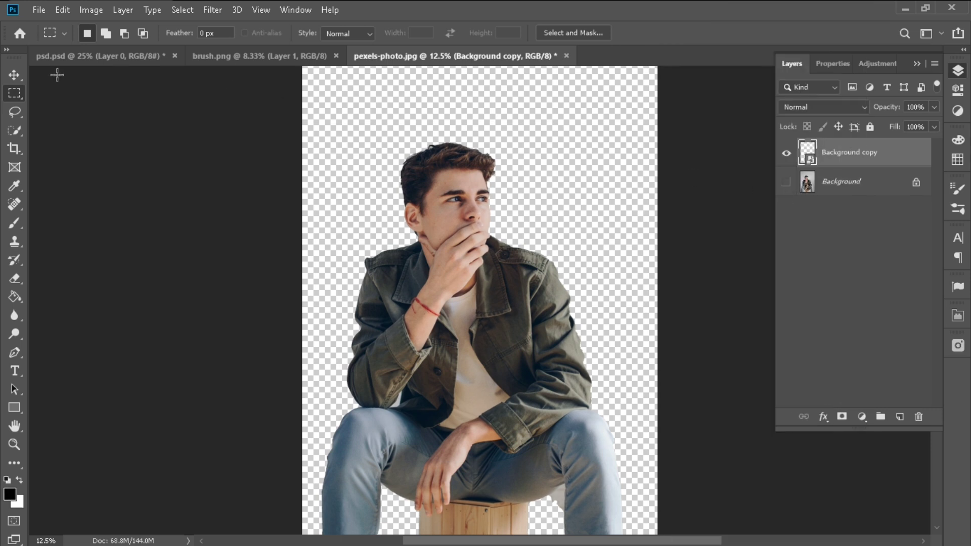
Copy the black scribble shape from brush.png into the psd.psd document with the Move tool
{"action": "left_click", "coordinate": [110, 58]}
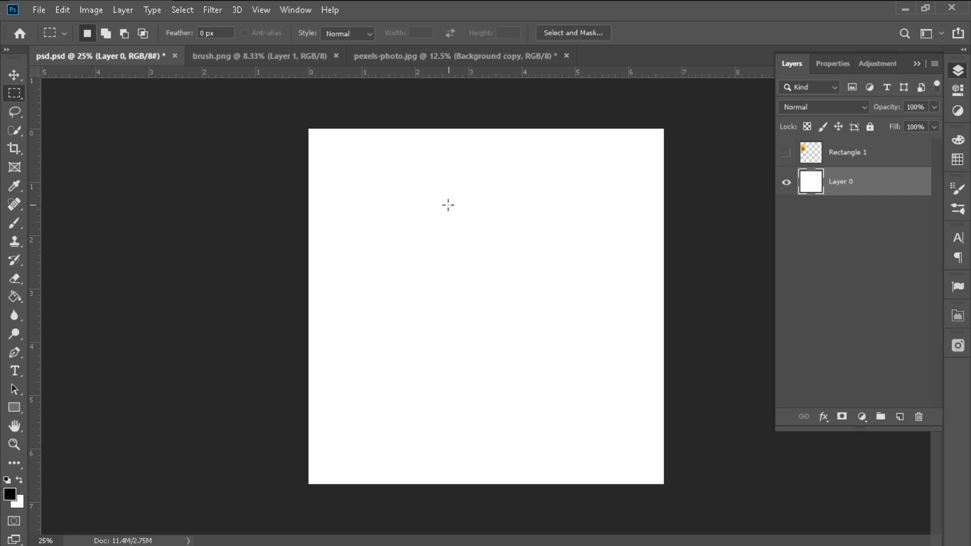
{"action": "left_click", "coordinate": [226, 56]}
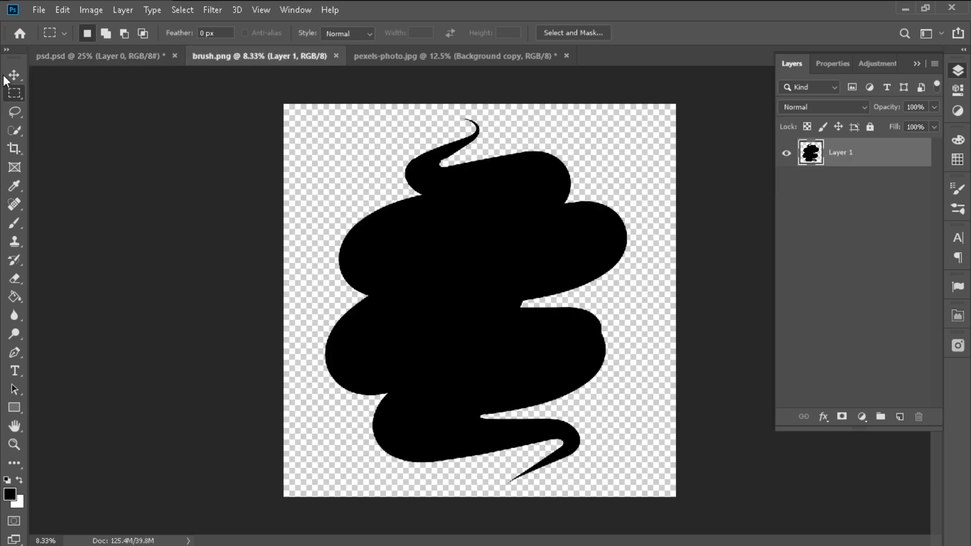
{"action": "left_click", "coordinate": [12, 75]}
{"action": "left_click_drag", "start_coordinate": [136, 61], "coordinate": [480, 294]}
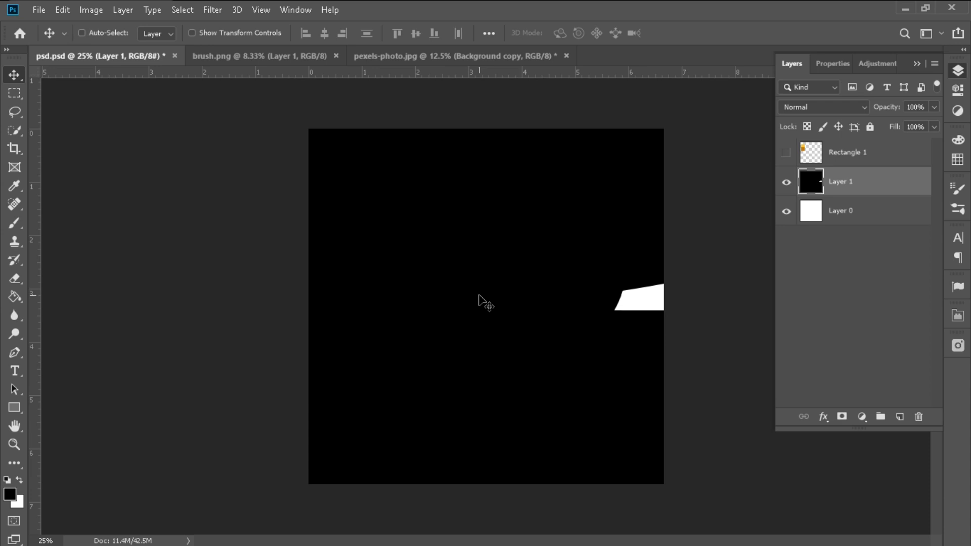
Scale the black scribble down to about half the canvas width and position it near the centre of the canvas
{"action": "key", "text": "ctrl+t"}
{"action": "key", "text": "ctrl+minus"}
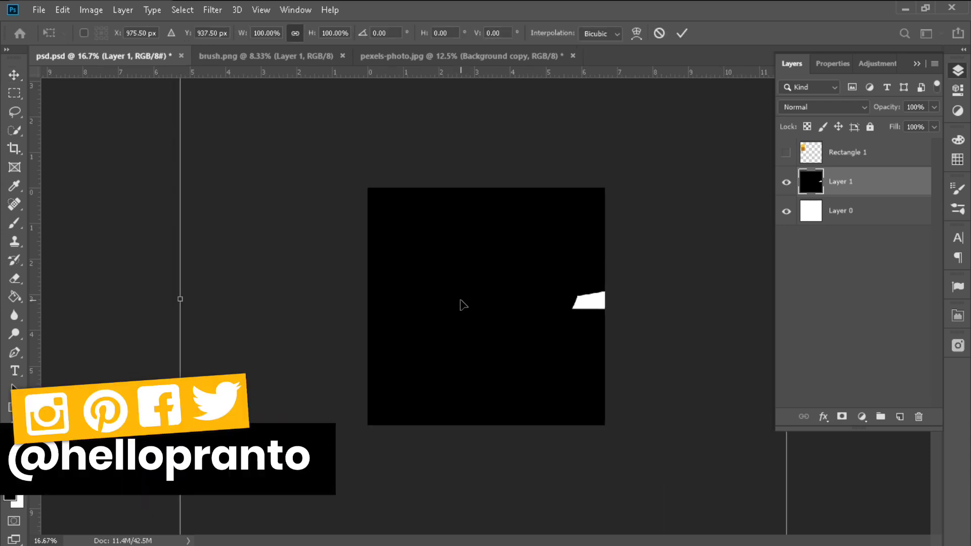
{"action": "key", "text": "ctrl+minus"}
{"action": "key", "text": "ctrl+minus"}
{"action": "left_click_drag", "start_coordinate": [359, 302], "coordinate": [487, 327]}
{"action": "key", "text": "Return"}
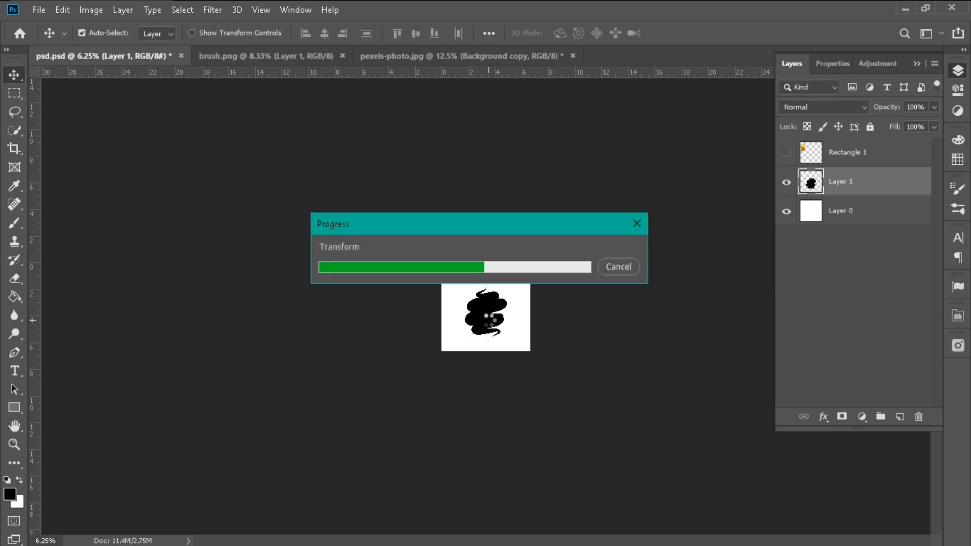
{"action": "key", "text": "ctrl+plus"}
{"action": "key", "text": "ctrl+plus"}
{"action": "key", "text": "ctrl+plus"}
{"action": "key", "text": "ctrl+plus"}
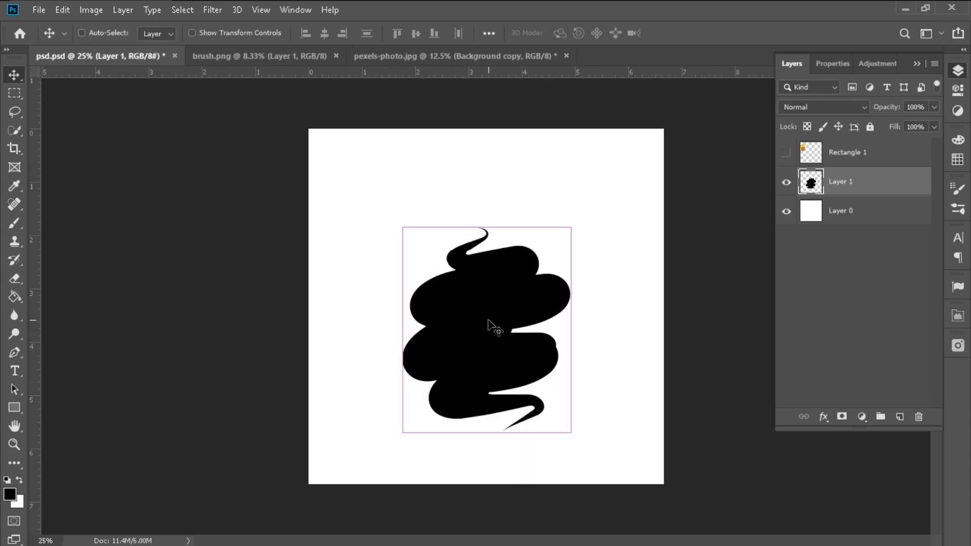
{"action": "left_click_drag", "start_coordinate": [490, 323], "coordinate": [490, 317]}
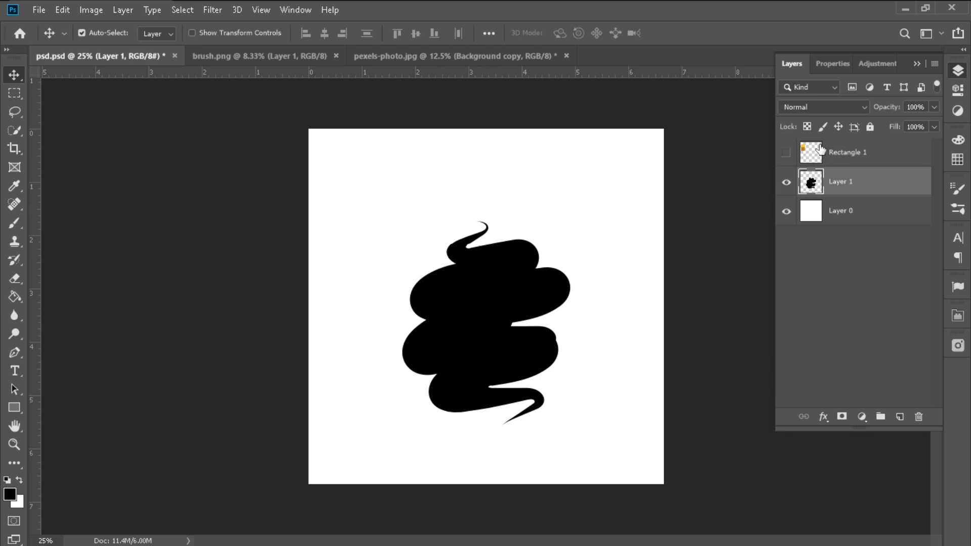
Show the Rectangle 1 color swatches, shift them up slightly, and fill Layer 0 with the sampled yellow
{"action": "left_click", "coordinate": [786, 153]}
{"action": "left_click_drag", "start_coordinate": [349, 199], "coordinate": [350, 183]}
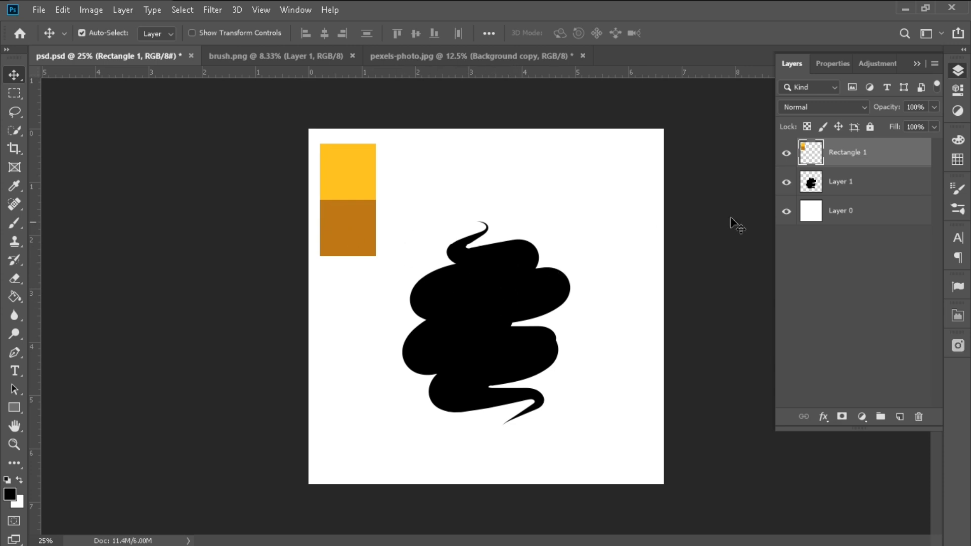
{"action": "left_click", "coordinate": [19, 187]}
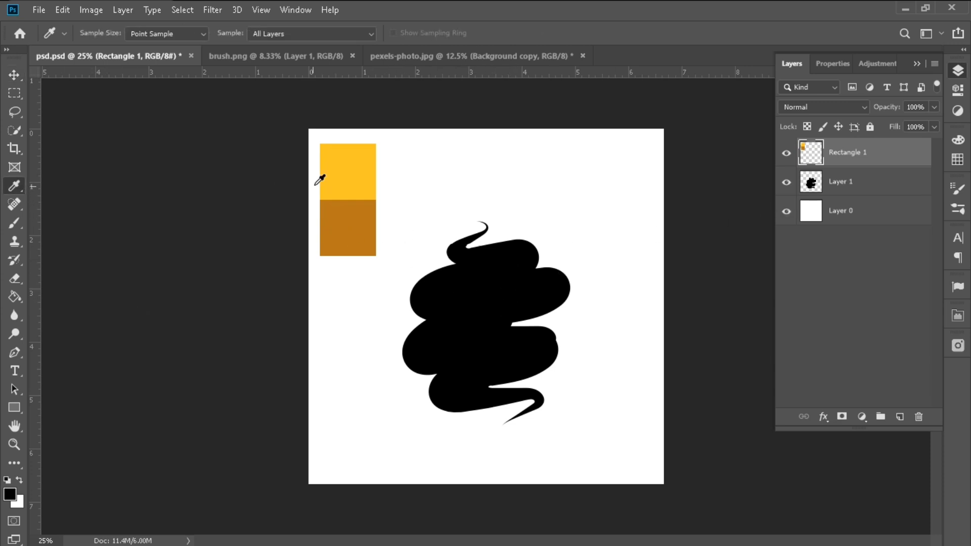
{"action": "left_click", "coordinate": [348, 169]}
{"action": "left_click", "coordinate": [15, 298]}
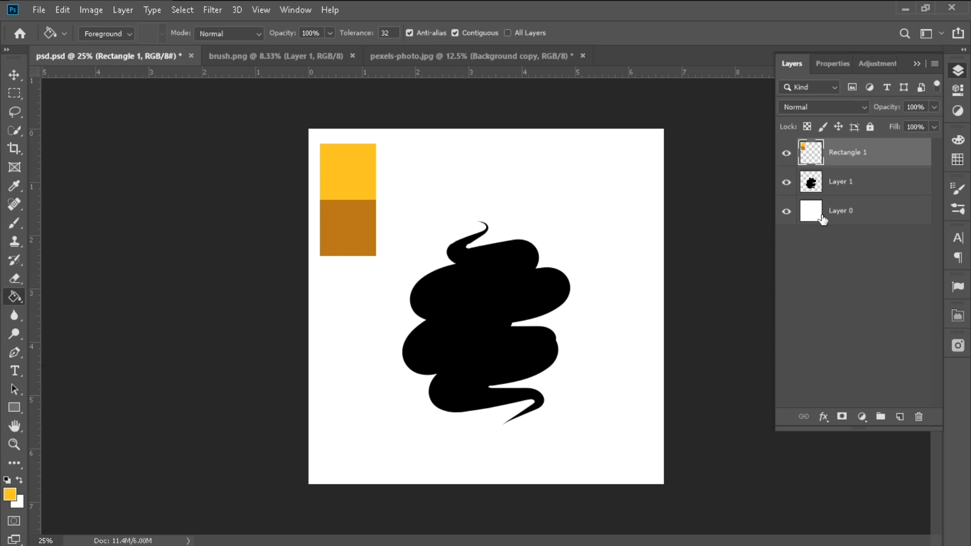
{"action": "left_click", "coordinate": [813, 221]}
{"action": "left_click", "coordinate": [469, 178]}
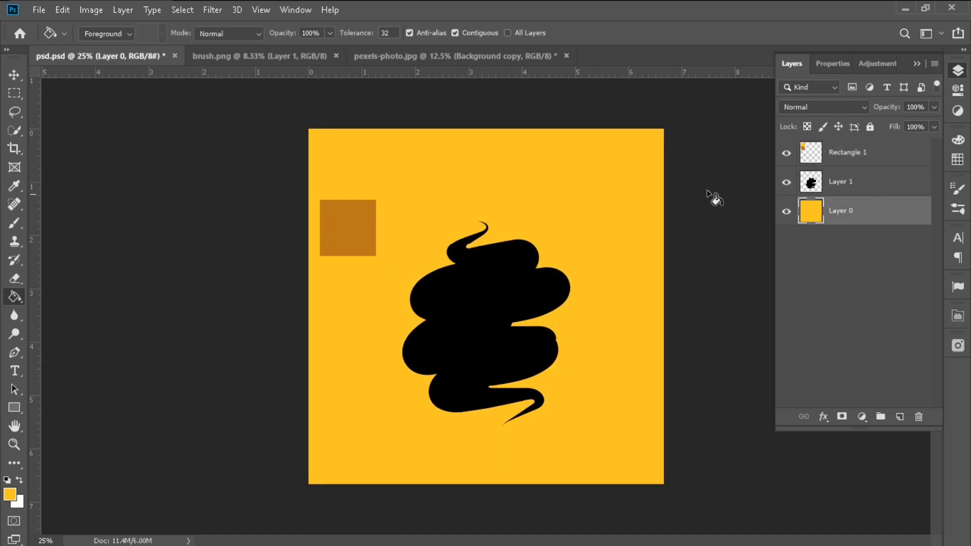
Apply a Color Overlay of b97719 to the scribble on Layer 1 and delete the Rectangle 1 swatch layer
{"action": "left_click", "coordinate": [809, 184]}
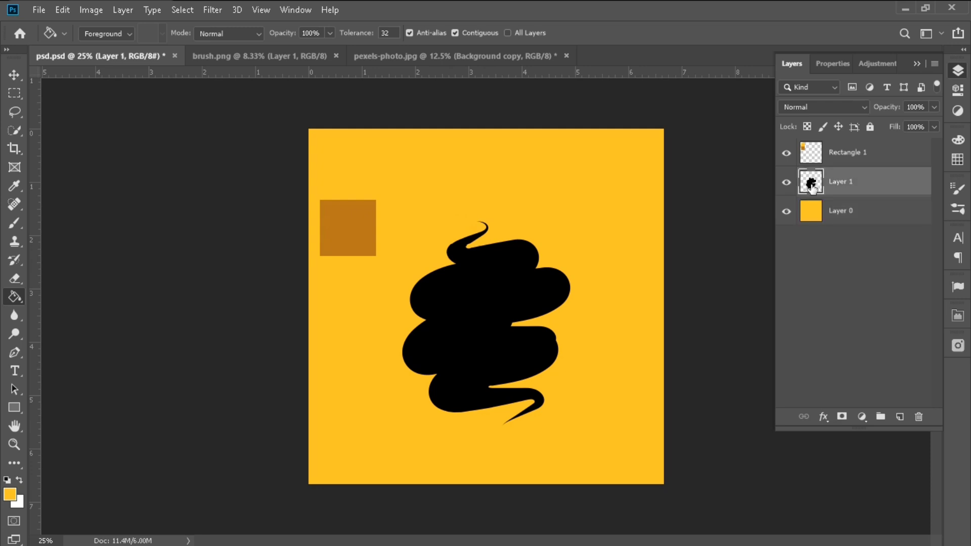
{"action": "left_click", "coordinate": [829, 418]}
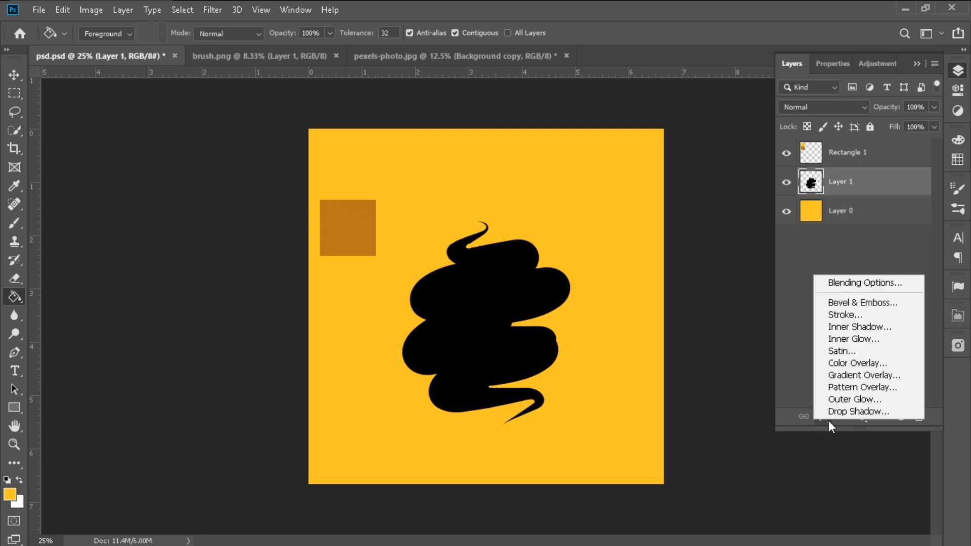
{"action": "left_click", "coordinate": [852, 364]}
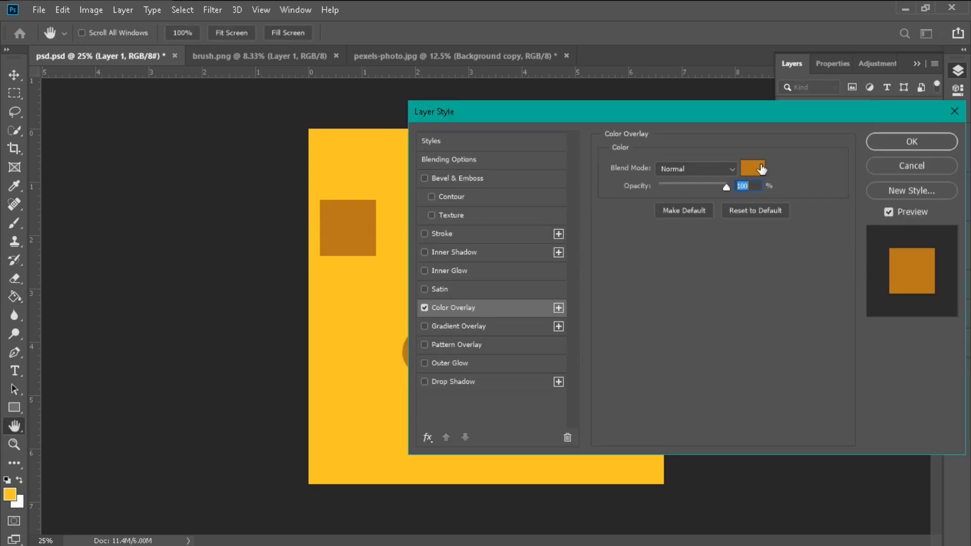
{"action": "left_click", "coordinate": [760, 169]}
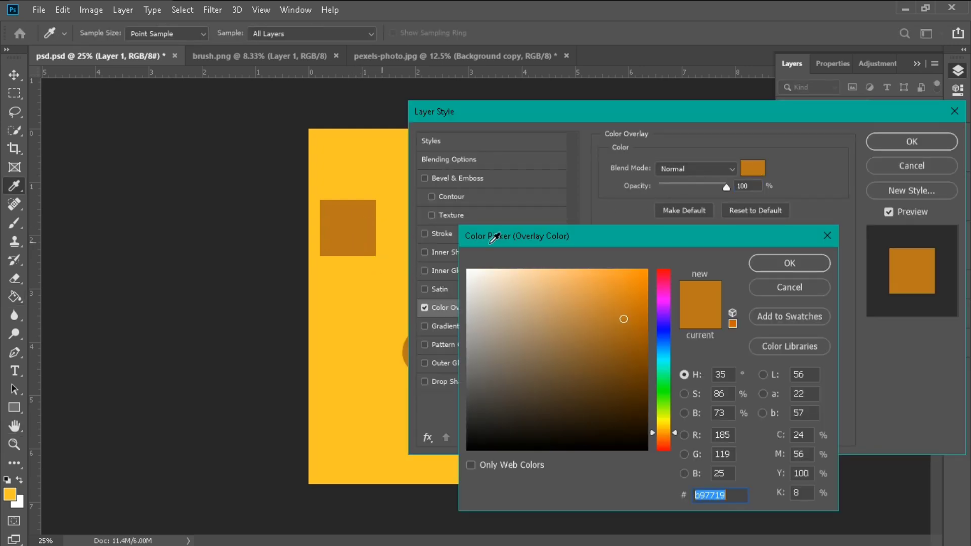
{"action": "left_click", "coordinate": [781, 262]}
{"action": "left_click", "coordinate": [905, 144]}
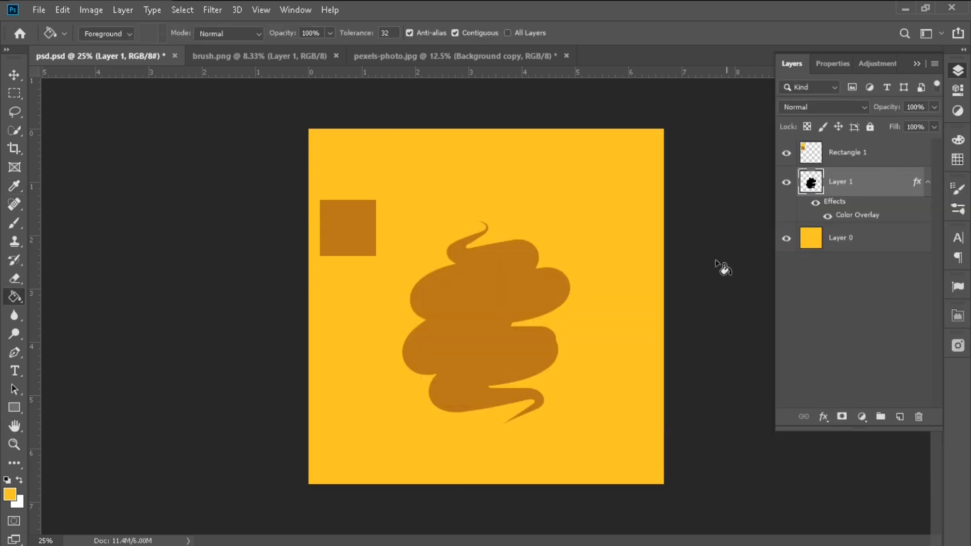
{"action": "left_click", "coordinate": [837, 155]}
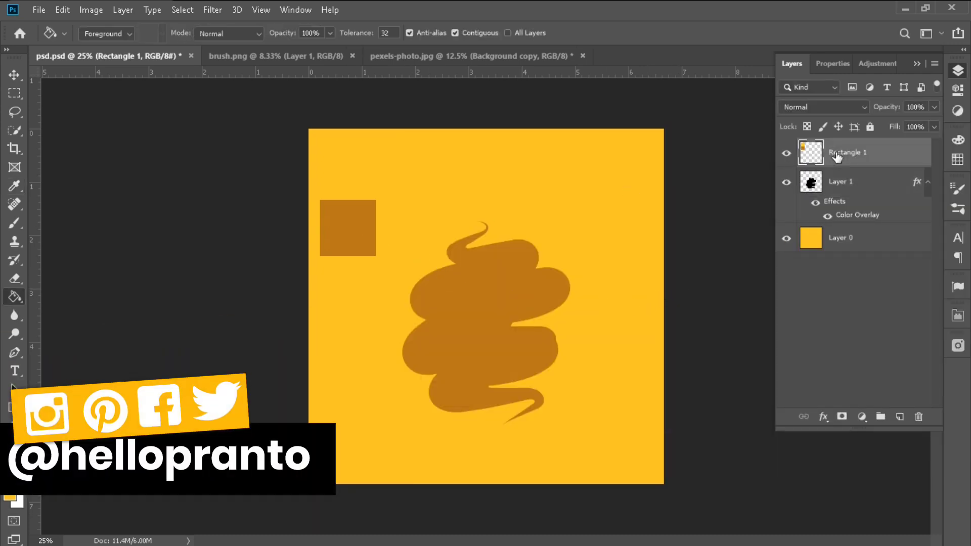
{"action": "key", "text": "Delete"}
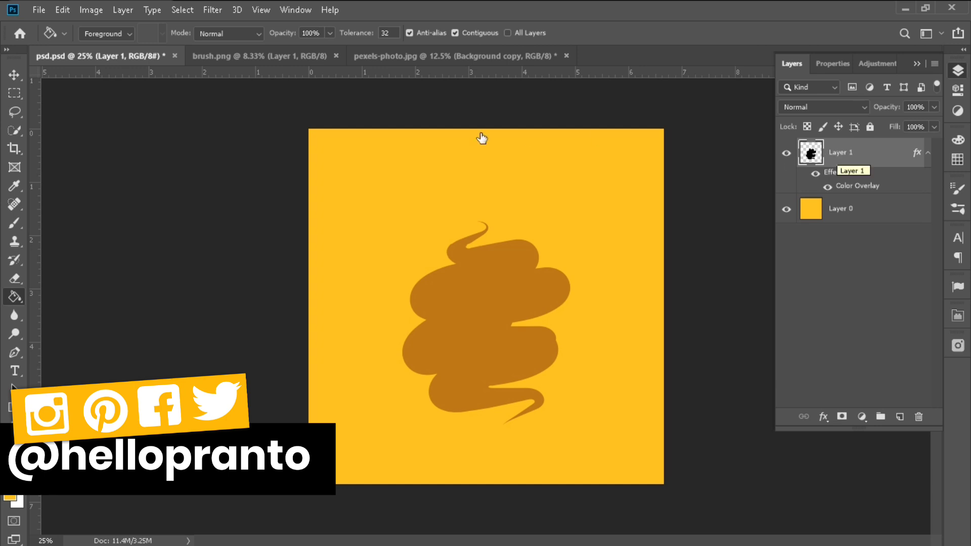
Copy the cut-out man from pexels-photo.jpg into the psd.psd document
{"action": "left_click", "coordinate": [381, 57]}
{"action": "left_click", "coordinate": [16, 75]}
{"action": "left_click_drag", "start_coordinate": [451, 286], "coordinate": [276, 162]}
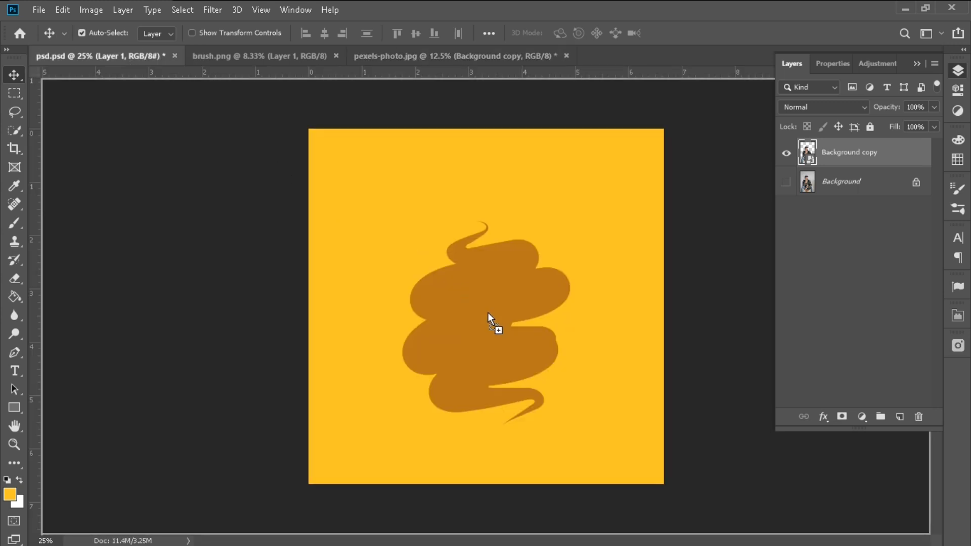
{"action": "left_click_drag", "start_coordinate": [488, 311], "coordinate": [487, 311]}
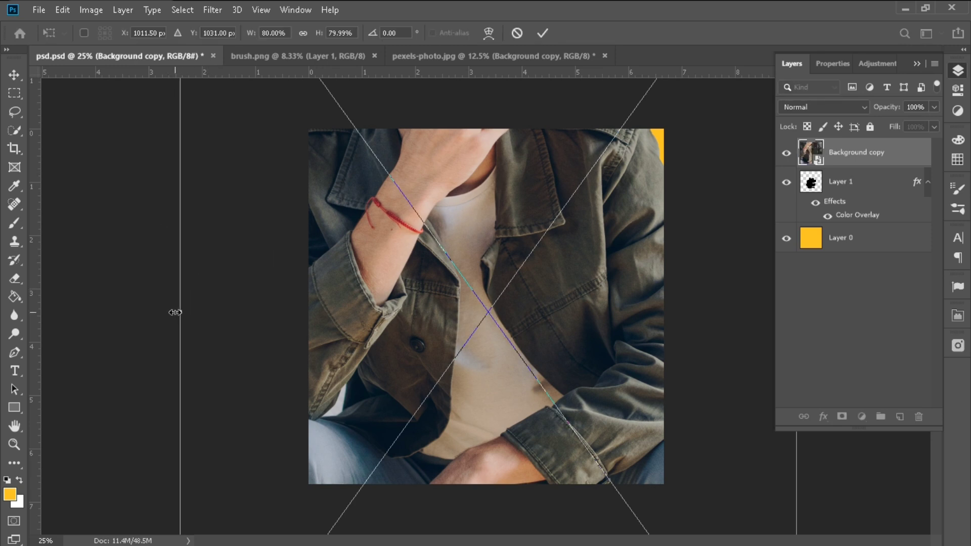
Scale the cut-out man to 41% and position him over the scribble with his head below the canvas's upper edge
{"action": "left_click_drag", "start_coordinate": [233, 317], "coordinate": [490, 326]}
{"action": "left_click_drag", "start_coordinate": [545, 286], "coordinate": [427, 358]}
{"action": "left_click_drag", "start_coordinate": [674, 381], "coordinate": [635, 384]}
{"action": "left_click_drag", "start_coordinate": [532, 395], "coordinate": [554, 375]}
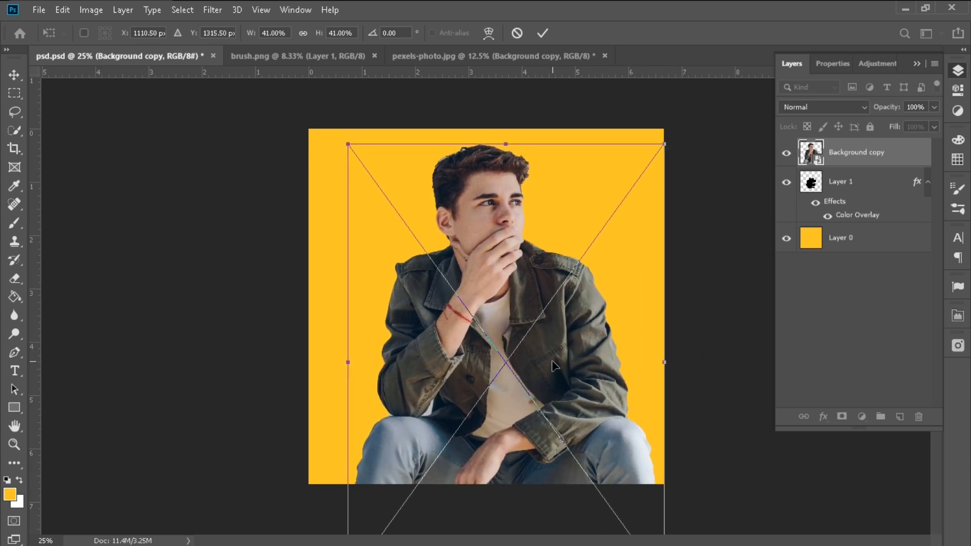
{"action": "key", "text": "Return"}
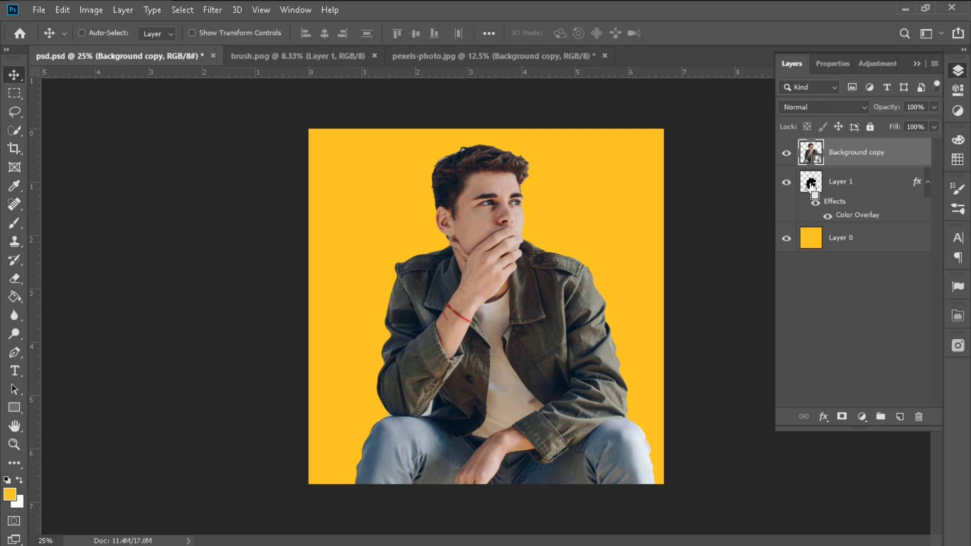
Mask the Background copy layer with the scribble outline of Layer 1 and unlink the mask from the photo
{"action": "left_click", "coordinate": [810, 183], "text": "ctrl"}
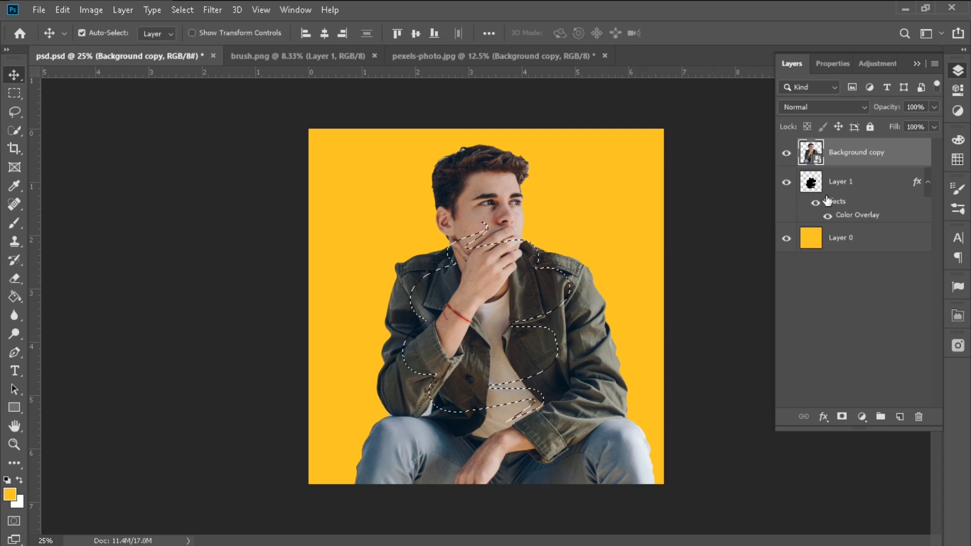
{"action": "left_click", "coordinate": [842, 418]}
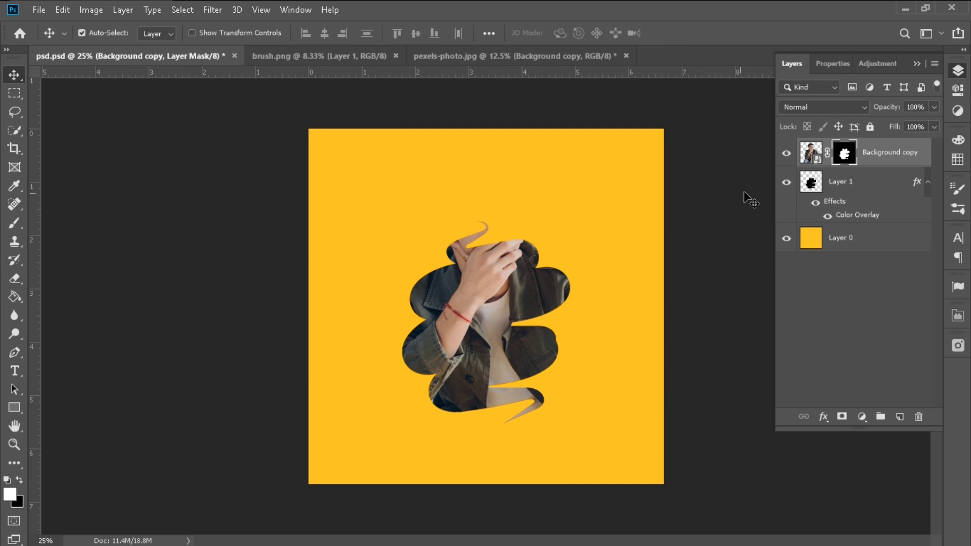
{"action": "left_click", "coordinate": [827, 158]}
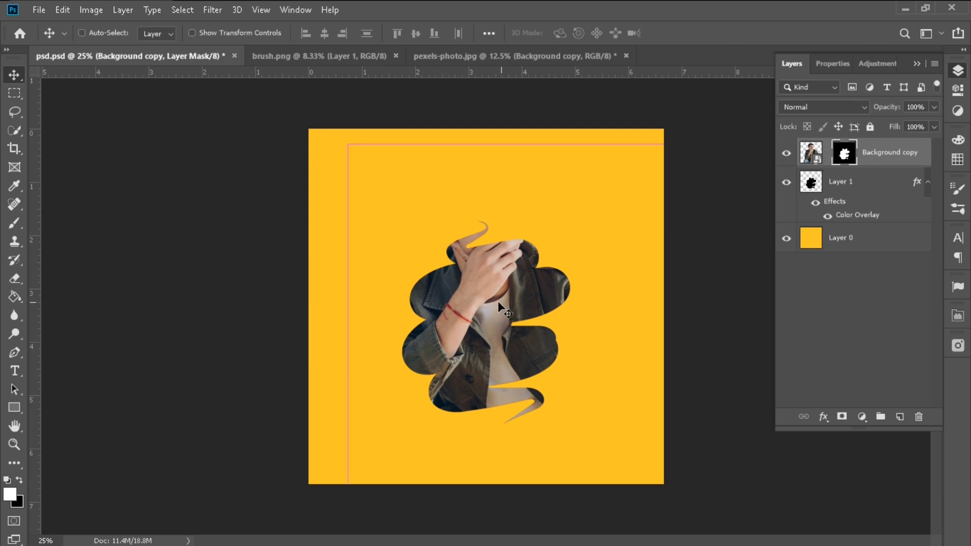
Scale the Background copy photo to about 45.6% and move it down inside its scribble mask, leaving the mask in place
{"action": "left_click", "coordinate": [810, 152]}
{"action": "key", "text": "ctrl+t"}
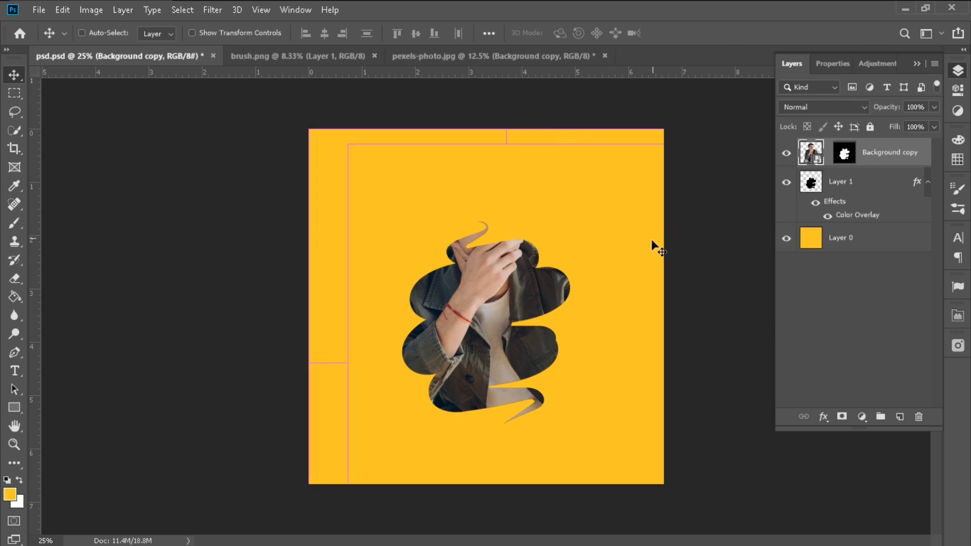
{"action": "left_click_drag", "start_coordinate": [502, 317], "coordinate": [497, 345]}
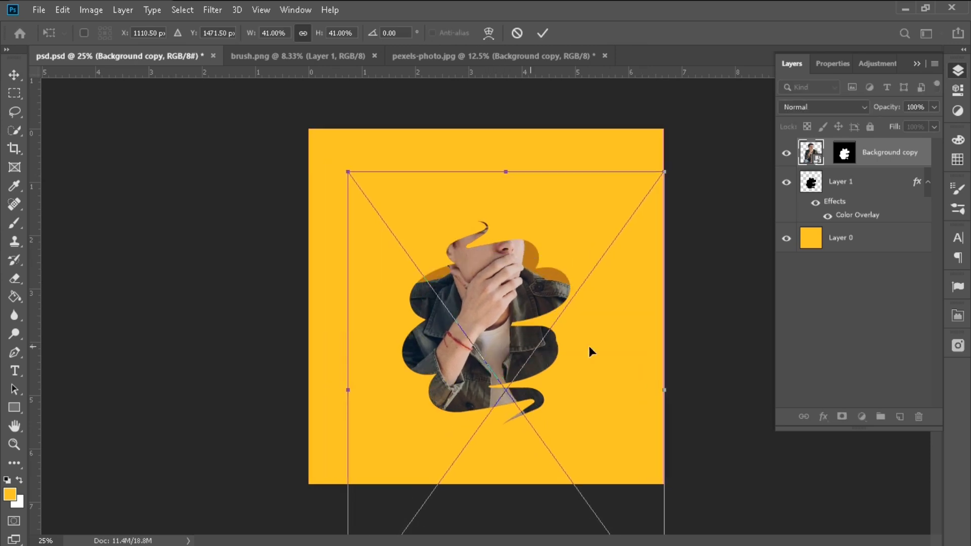
{"action": "left_click_drag", "start_coordinate": [666, 385], "coordinate": [683, 390]}
{"action": "left_click_drag", "start_coordinate": [585, 369], "coordinate": [573, 373]}
{"action": "left_click_drag", "start_coordinate": [669, 391], "coordinate": [682, 391]}
{"action": "left_click_drag", "start_coordinate": [488, 290], "coordinate": [490, 302]}
{"action": "left_click_drag", "start_coordinate": [488, 299], "coordinate": [485, 298]}
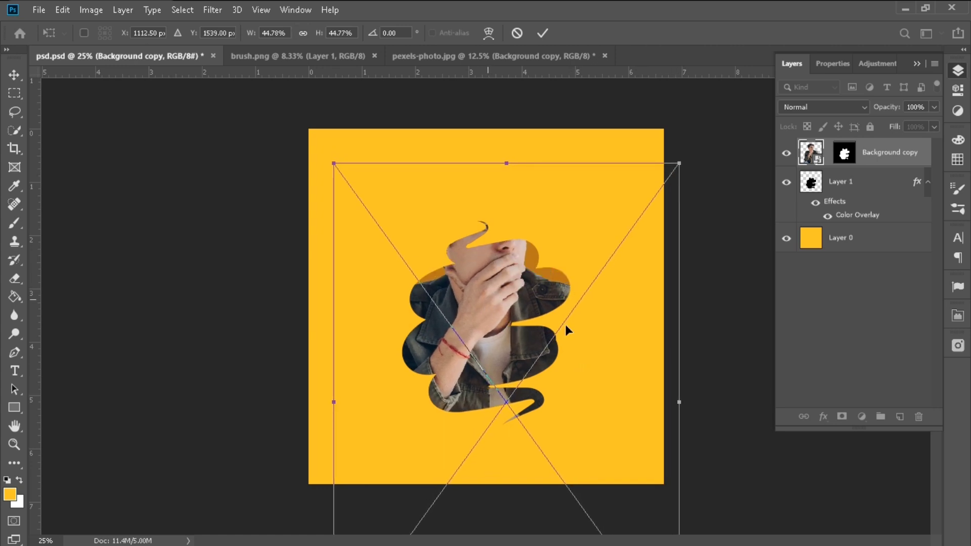
{"action": "left_click_drag", "start_coordinate": [679, 401], "coordinate": [686, 402]}
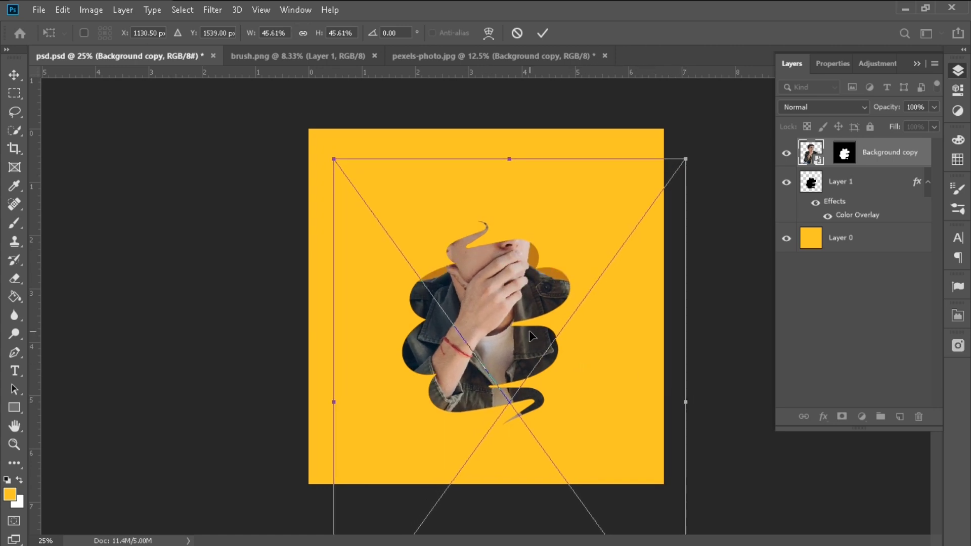
{"action": "key", "text": "Return"}
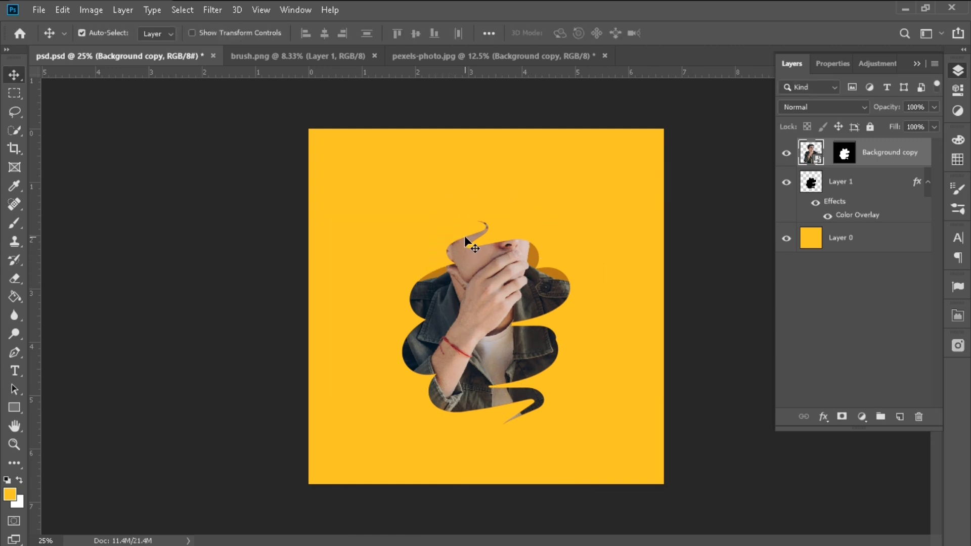
Paint white on the Background copy layer mask with a soft 92 px brush at 0% hardness to reveal the man's whole head
{"action": "left_click", "coordinate": [847, 156]}
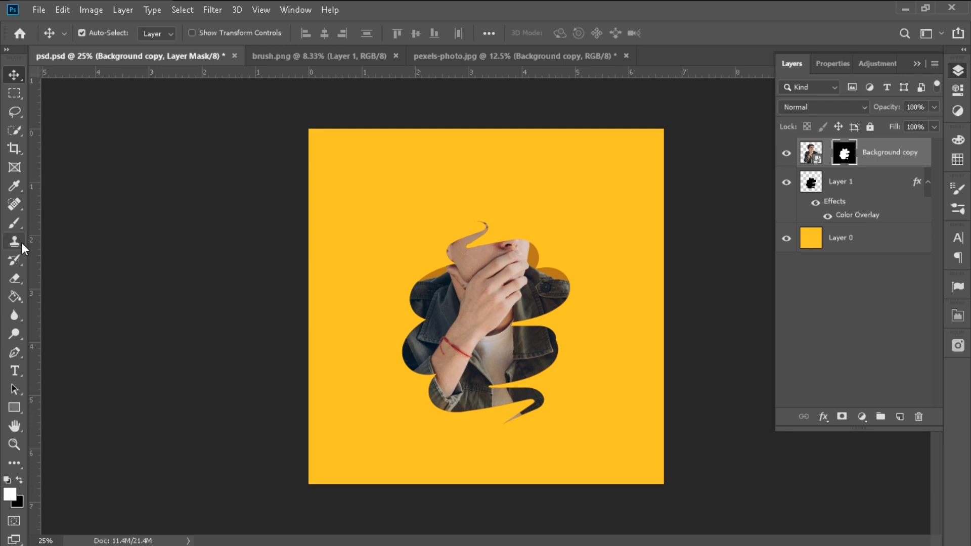
{"action": "left_click", "coordinate": [17, 226]}
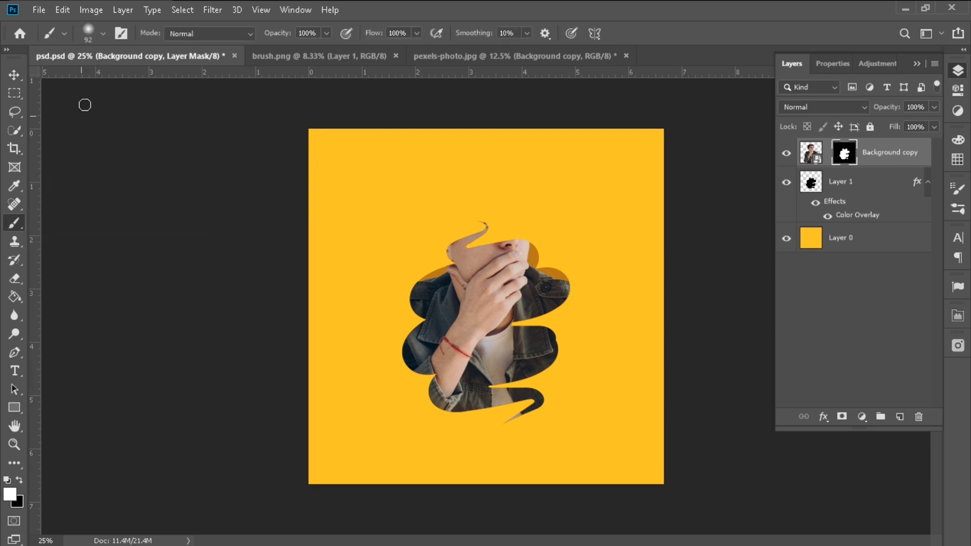
{"action": "left_click", "coordinate": [99, 34]}
{"action": "left_click", "coordinate": [53, 141]}
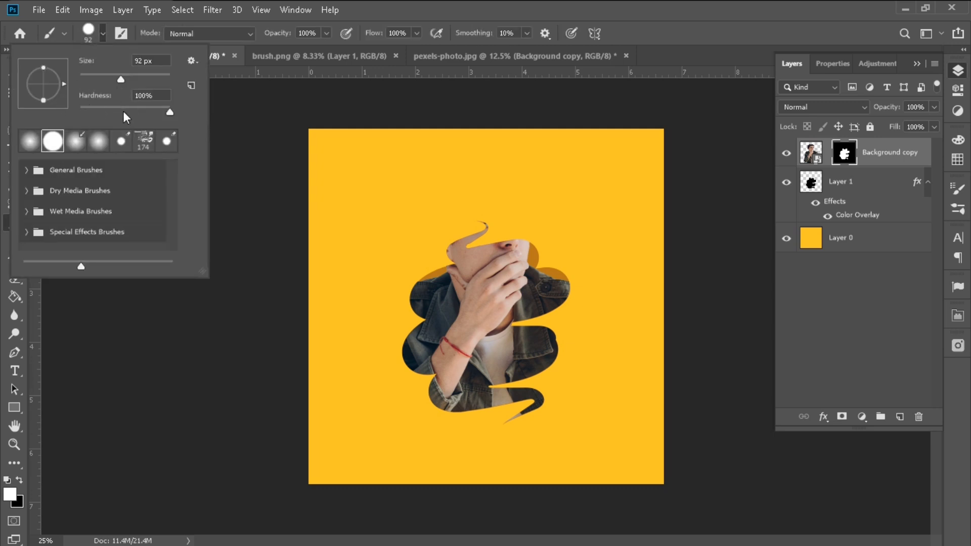
{"action": "left_click_drag", "start_coordinate": [167, 113], "coordinate": [80, 113]}
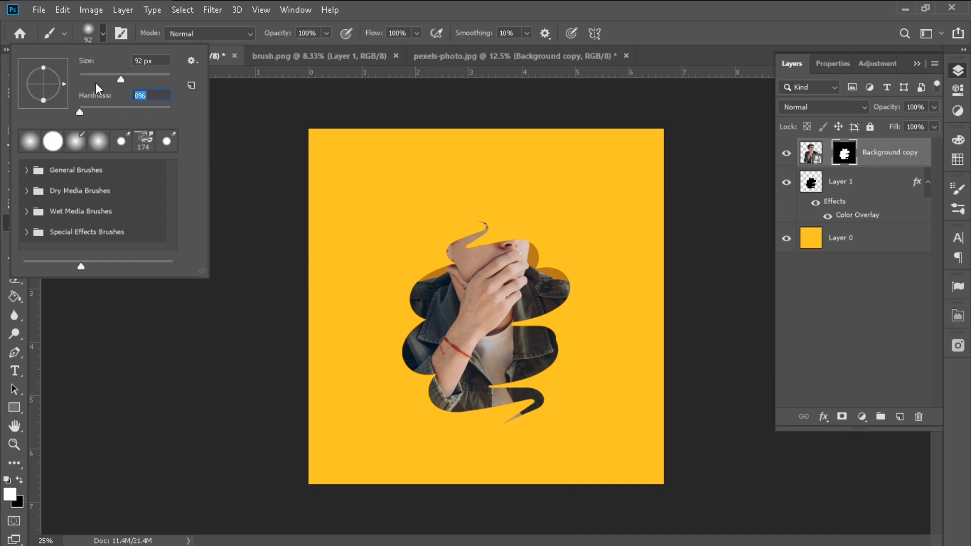
{"action": "mouse_move", "coordinate": [517, 230]}
{"action": "left_mouse_down"}
{"action": "mouse_move", "coordinate": [472, 227]}
{"action": "mouse_move", "coordinate": [493, 206]}
{"action": "mouse_move", "coordinate": [467, 183]}
{"action": "mouse_move", "coordinate": [483, 180]}
{"action": "mouse_move", "coordinate": [421, 224]}
{"action": "mouse_move", "coordinate": [443, 223]}
{"action": "mouse_move", "coordinate": [464, 271]}
{"action": "mouse_move", "coordinate": [516, 207]}
{"action": "mouse_move", "coordinate": [513, 265]}
{"action": "mouse_move", "coordinate": [536, 234]}
{"action": "mouse_move", "coordinate": [533, 167]}
{"action": "mouse_move", "coordinate": [500, 120]}
{"action": "mouse_move", "coordinate": [505, 140]}
{"action": "mouse_move", "coordinate": [561, 176]}
{"action": "mouse_move", "coordinate": [405, 171]}
{"action": "mouse_move", "coordinate": [435, 170]}
{"action": "mouse_move", "coordinate": [433, 192]}
{"action": "mouse_move", "coordinate": [500, 247]}
{"action": "mouse_move", "coordinate": [454, 246]}
{"action": "mouse_move", "coordinate": [530, 195]}
{"action": "mouse_move", "coordinate": [474, 223]}
{"action": "left_mouse_up"}
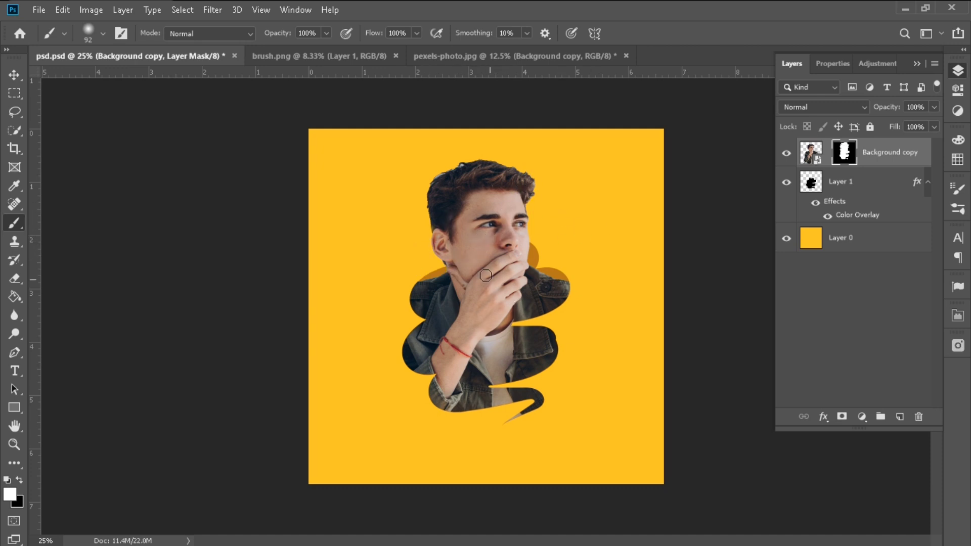
{"action": "left_click", "coordinate": [11, 77]}
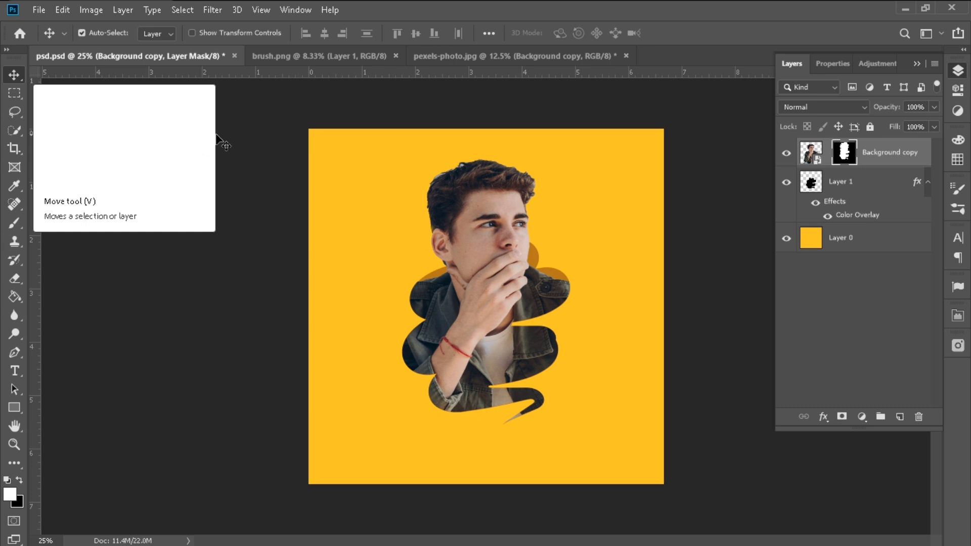
Apply the Poster Edges filter to the man's photo with Edge Thickness 0, Edge Intensity 0 and Posterization 2
{"action": "left_click", "coordinate": [811, 153]}
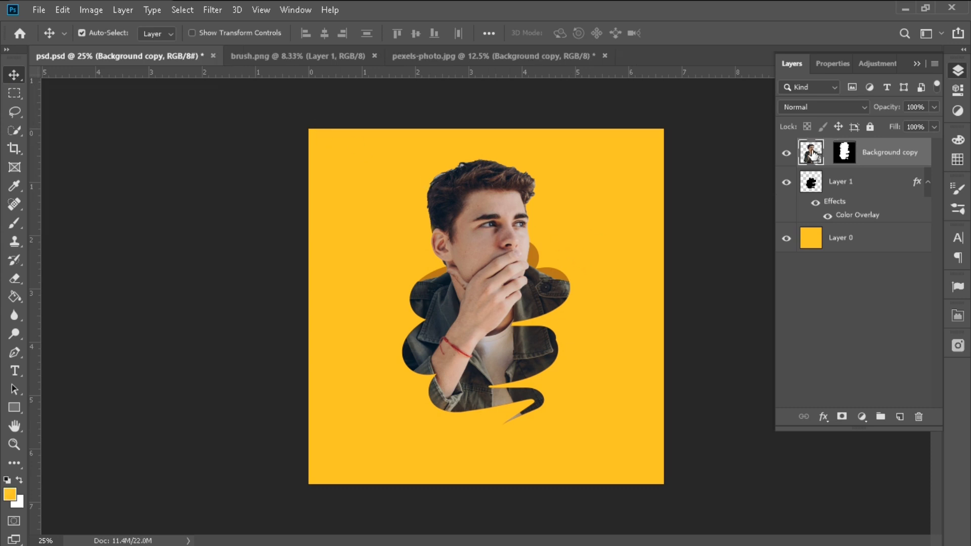
{"action": "left_click", "coordinate": [213, 10]}
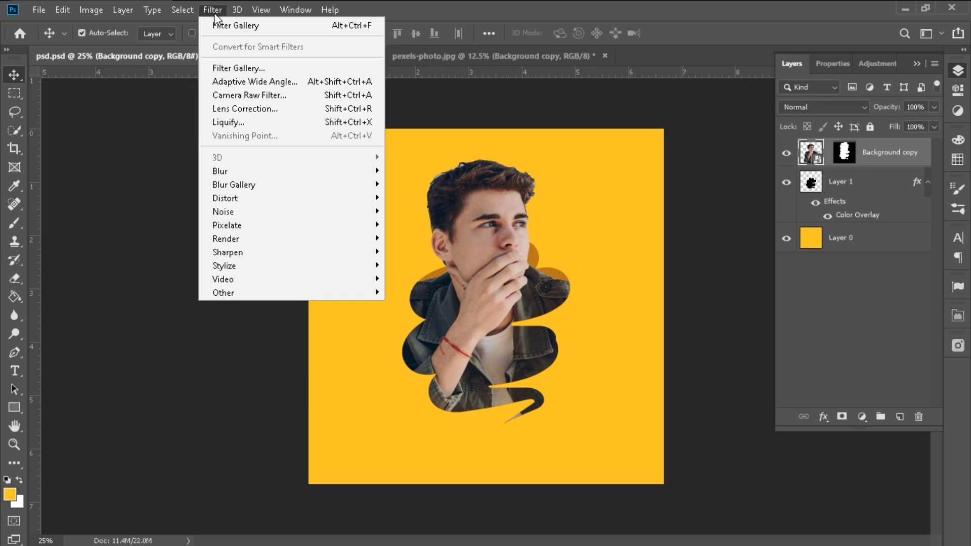
{"action": "left_click", "coordinate": [239, 66]}
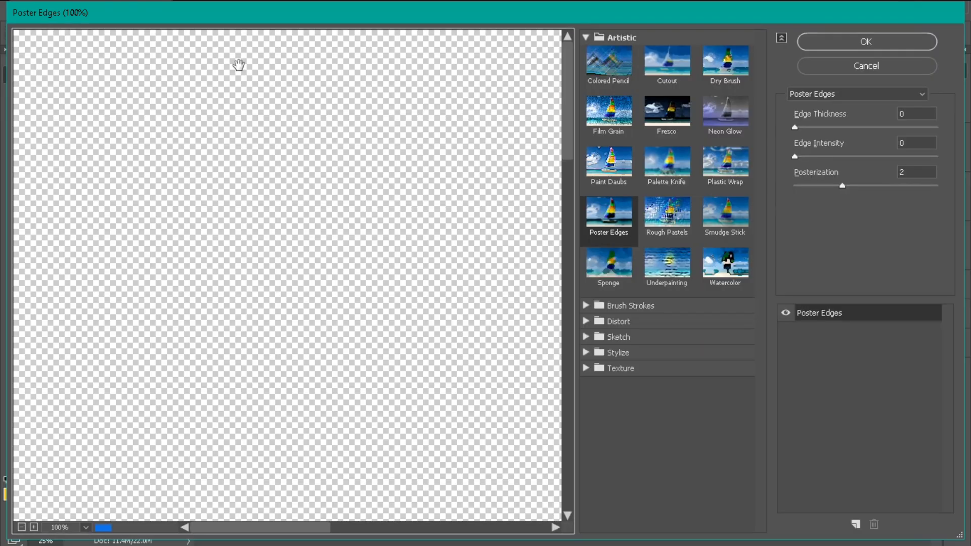
{"action": "left_click", "coordinate": [280, 158], "text": "alt"}
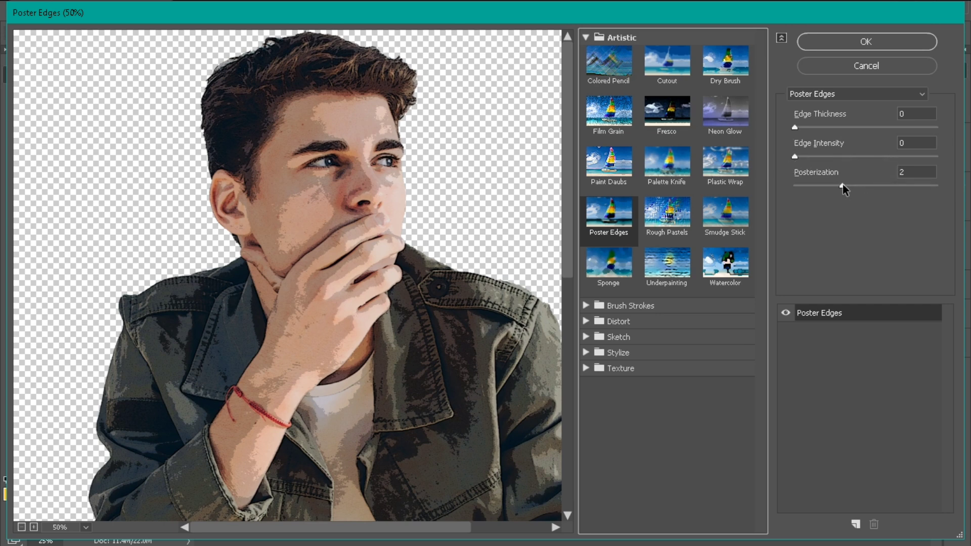
{"action": "left_click", "coordinate": [851, 40]}
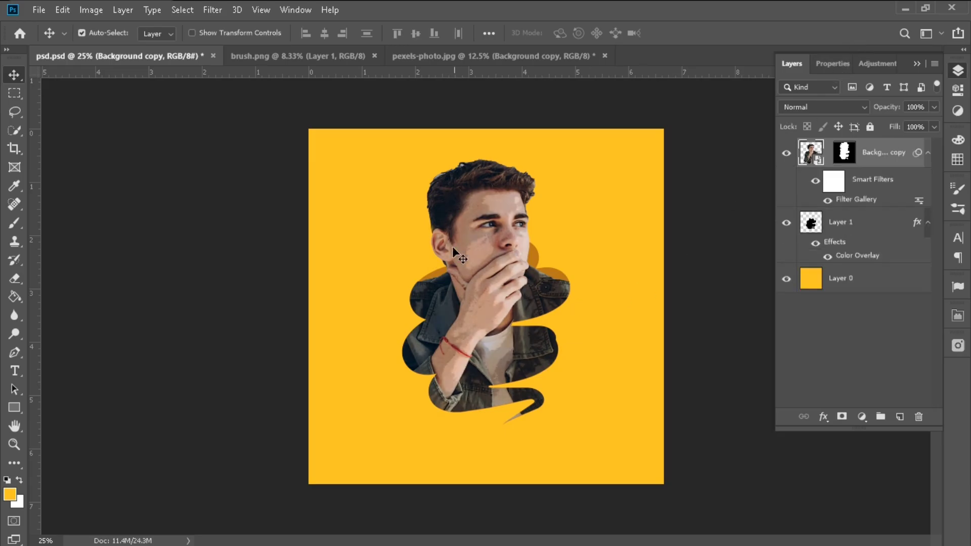